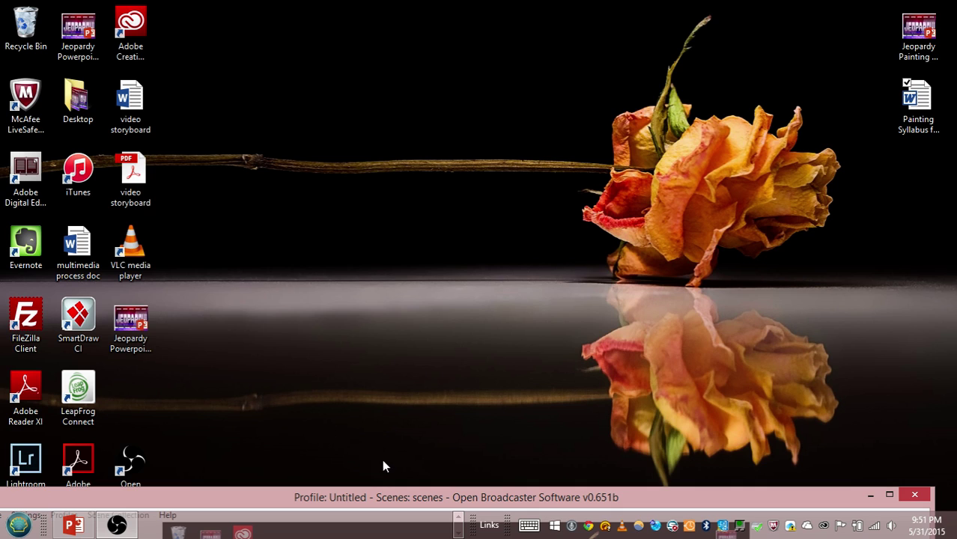
Step: Switch to Chrome and review the Jeopardy PowerPoint template's features, its donation form and the e-mail containing the download link
{"action": "left_click", "coordinate": [458, 517]}
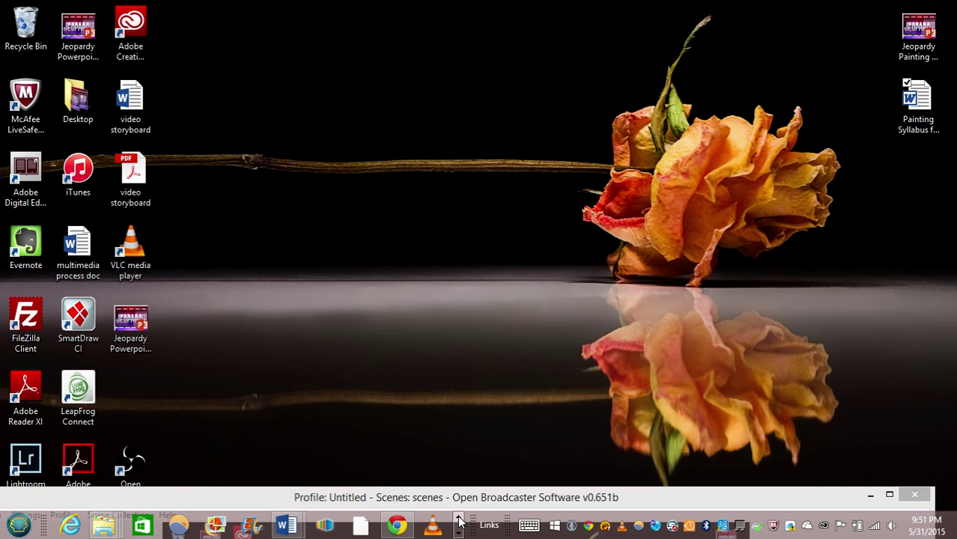
{"action": "left_click", "coordinate": [411, 526]}
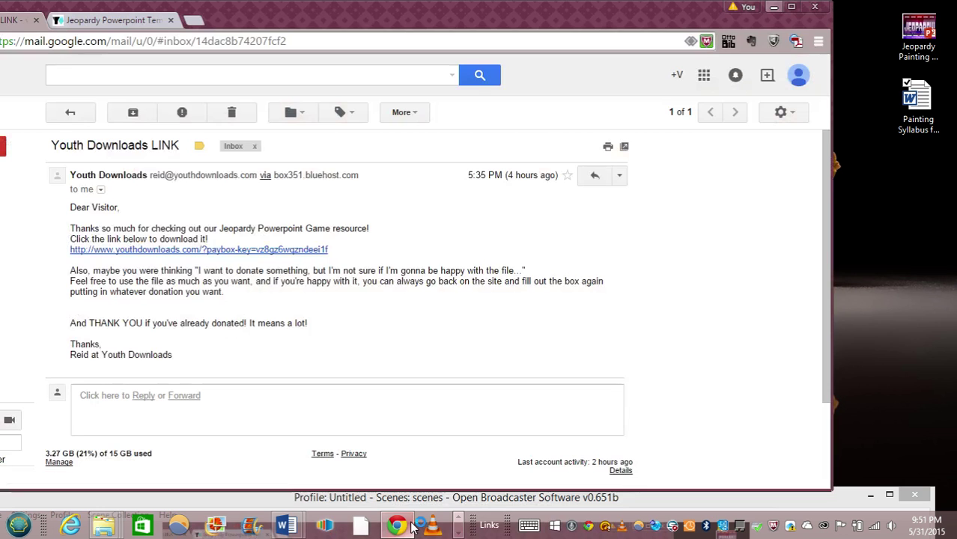
{"action": "left_click", "coordinate": [142, 22]}
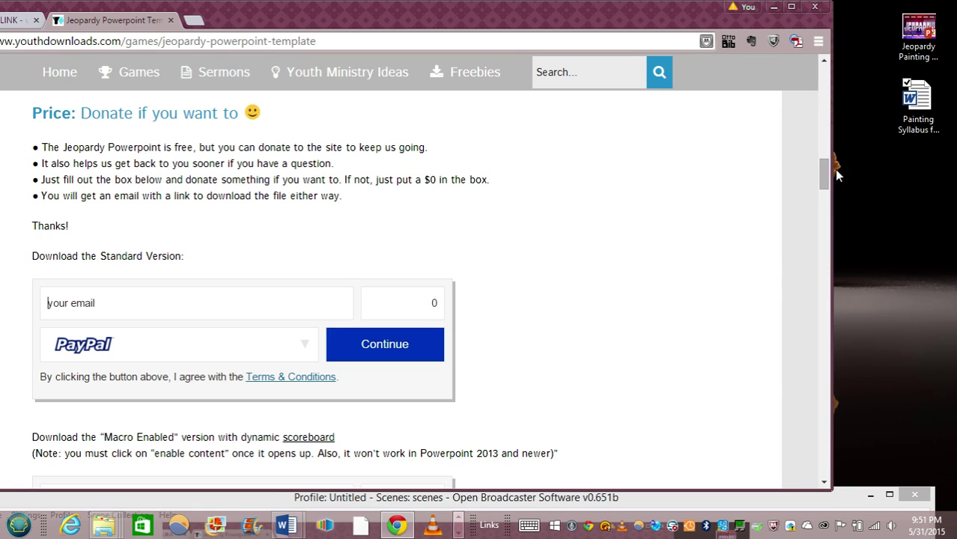
{"action": "left_click_drag", "start_coordinate": [824, 172], "coordinate": [823, 81]}
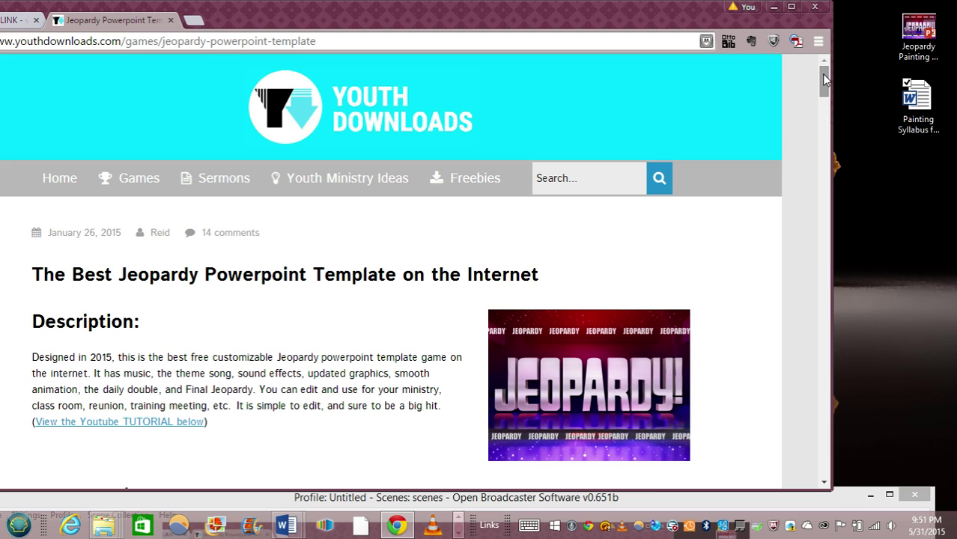
{"action": "left_click_drag", "start_coordinate": [823, 79], "coordinate": [825, 118]}
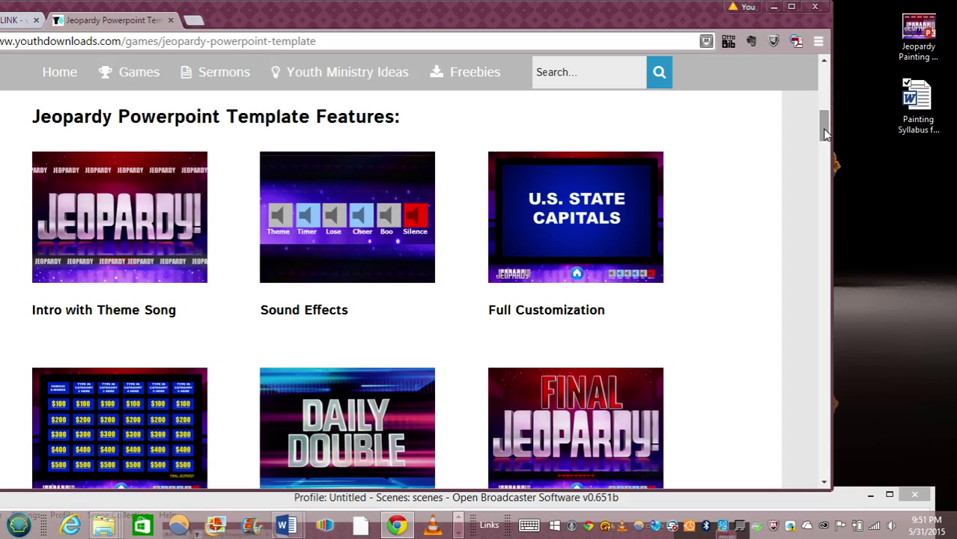
{"action": "left_click_drag", "start_coordinate": [825, 133], "coordinate": [827, 178]}
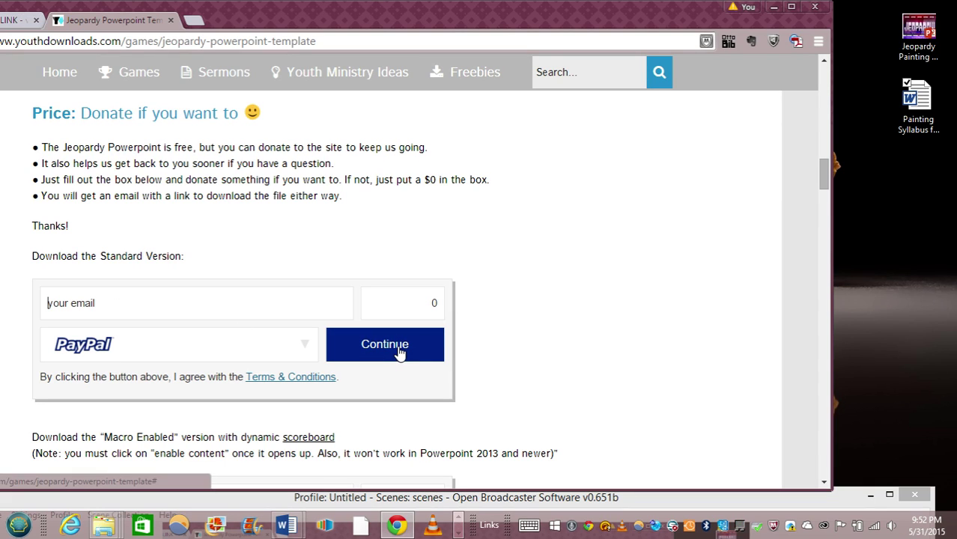
{"action": "left_click", "coordinate": [11, 21]}
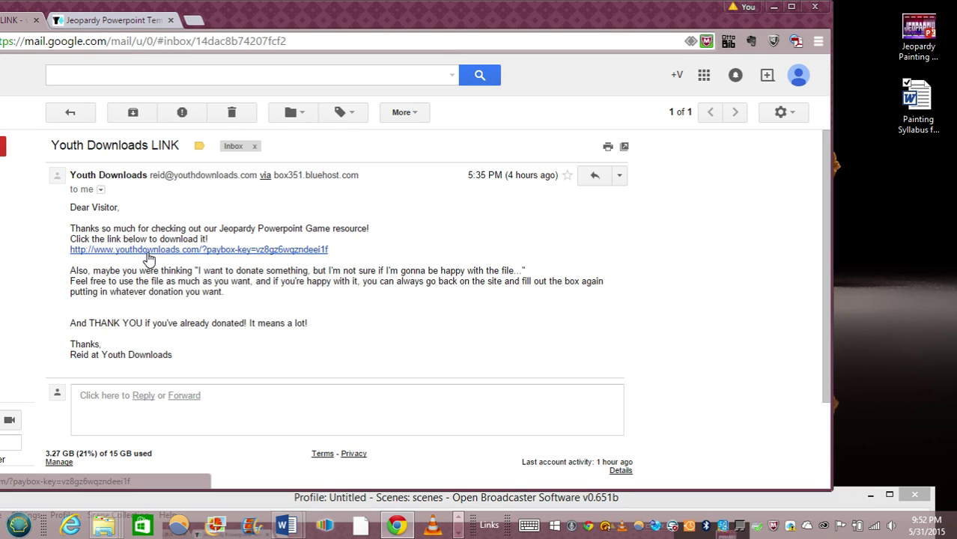
{"action": "left_click", "coordinate": [774, 7]}
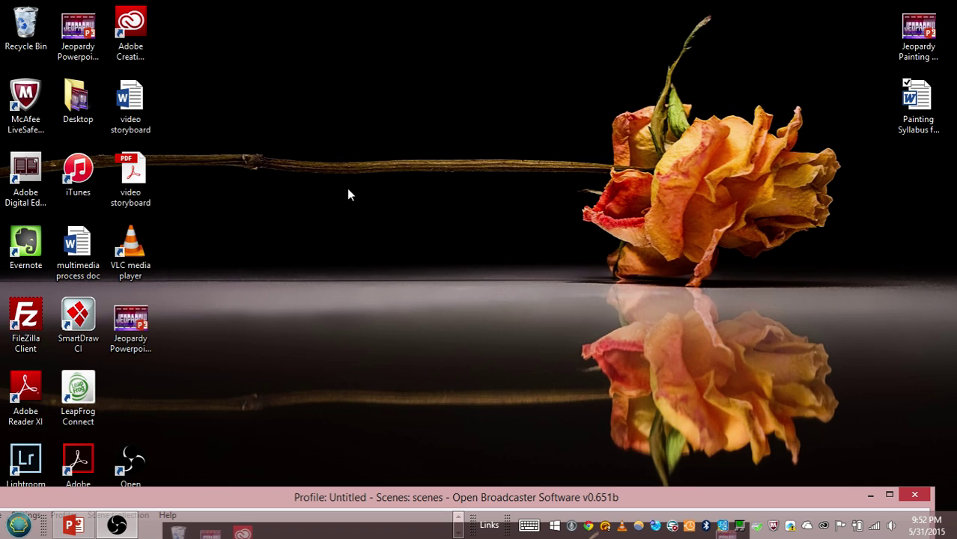
Step: Open the Jeopardy Powerpoint painting.pptx presentation from the desktop and go to the category 1 slide
{"action": "double_click", "coordinate": [126, 327]}
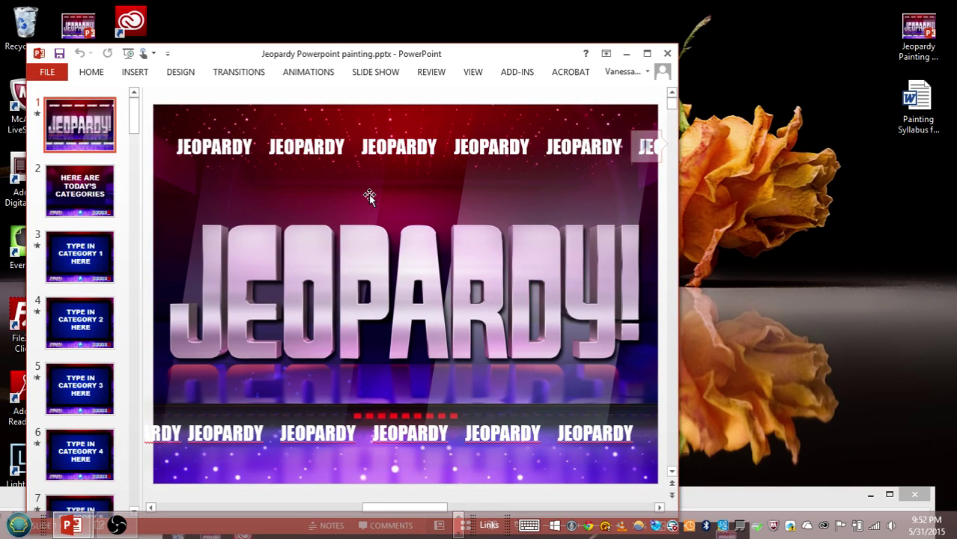
{"action": "left_click", "coordinate": [93, 188]}
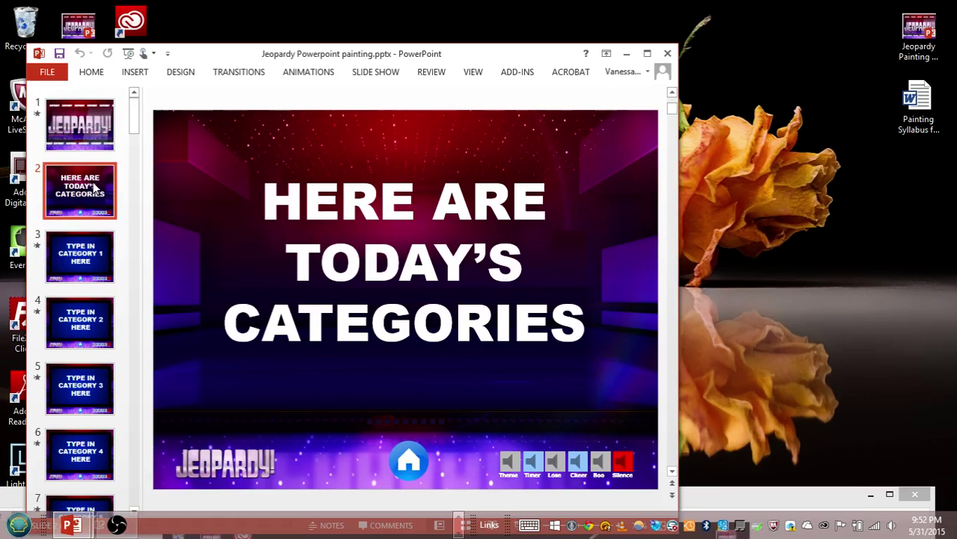
{"action": "left_click", "coordinate": [84, 257]}
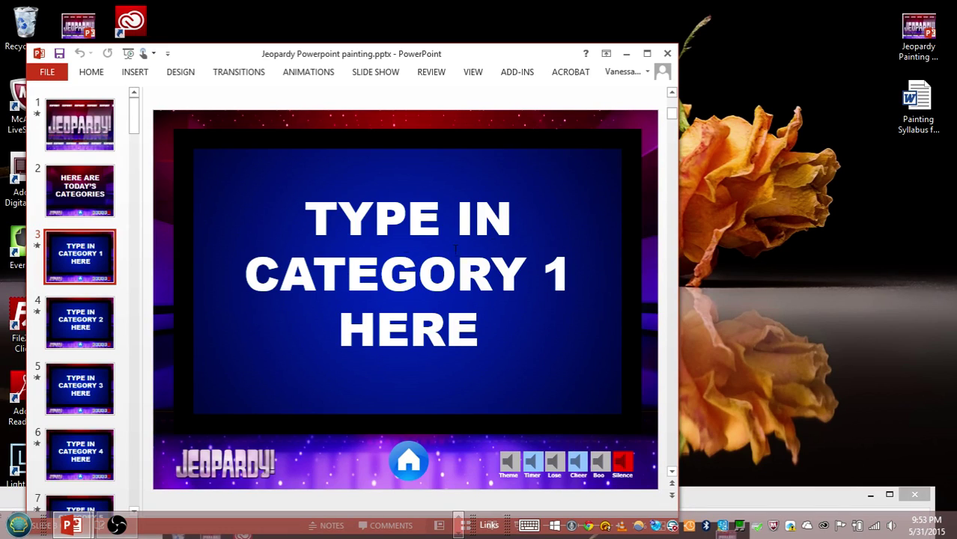
Step: Delete all the placeholder text in the category 1 text box on slide 3
{"action": "left_click", "coordinate": [420, 273]}
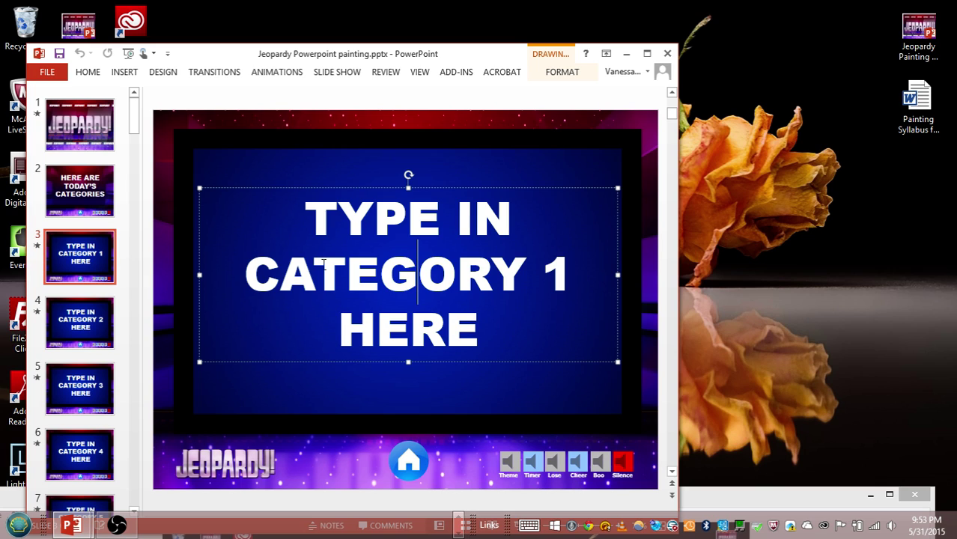
{"action": "left_click", "coordinate": [476, 316]}
{"action": "key", "text": "BackSpace"}
{"action": "key", "text": "BackSpace"}
{"action": "key", "text": "BackSpace"}
{"action": "key", "text": "BackSpace"}
{"action": "key", "text": "BackSpace"}
{"action": "key", "text": "BackSpace"}
{"action": "key", "text": "BackSpace"}
{"action": "key", "text": "BackSpace"}
{"action": "key", "text": "BackSpace"}
{"action": "key", "text": "BackSpace"}
{"action": "key", "text": "BackSpace"}
{"action": "key", "text": "BackSpace"}
{"action": "key", "text": "BackSpace"}
{"action": "key", "text": "BackSpace"}
{"action": "key", "text": "BackSpace"}
{"action": "key", "text": "BackSpace"}
{"action": "key", "text": "BackSpace"}
{"action": "key", "text": "BackSpace"}
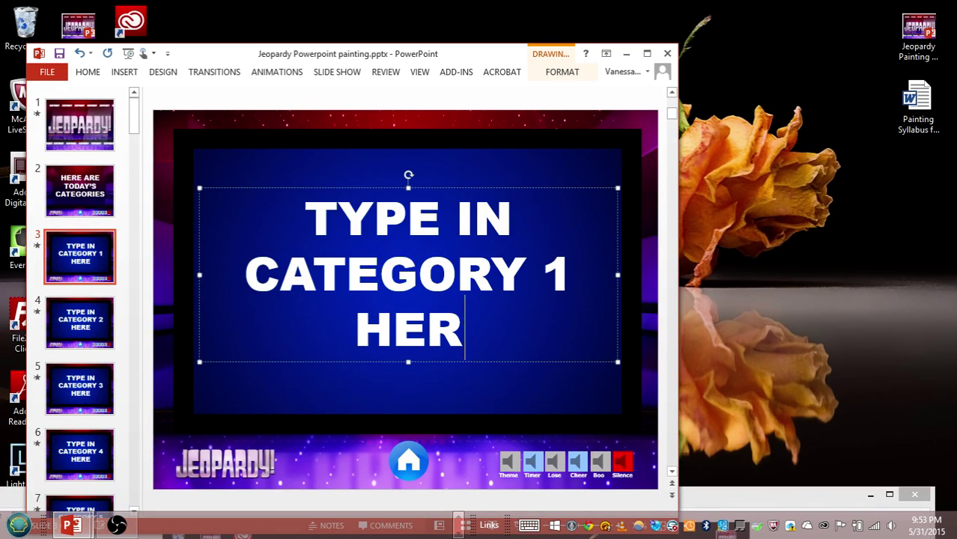
{"action": "key", "text": "BackSpace"}
{"action": "key", "text": "BackSpace"}
{"action": "key", "text": "BackSpace"}
{"action": "key", "text": "BackSpace"}
{"action": "key", "text": "BackSpace"}
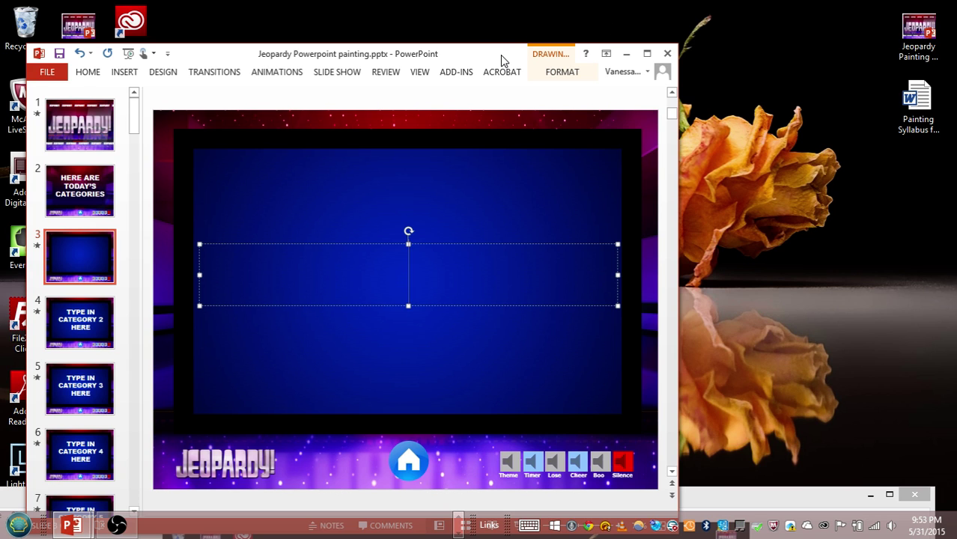
Step: Move the PowerPoint window aside and open the Painting Syllabus document in Word at its Course Outline section
{"action": "left_click_drag", "start_coordinate": [500, 55], "coordinate": [472, 31]}
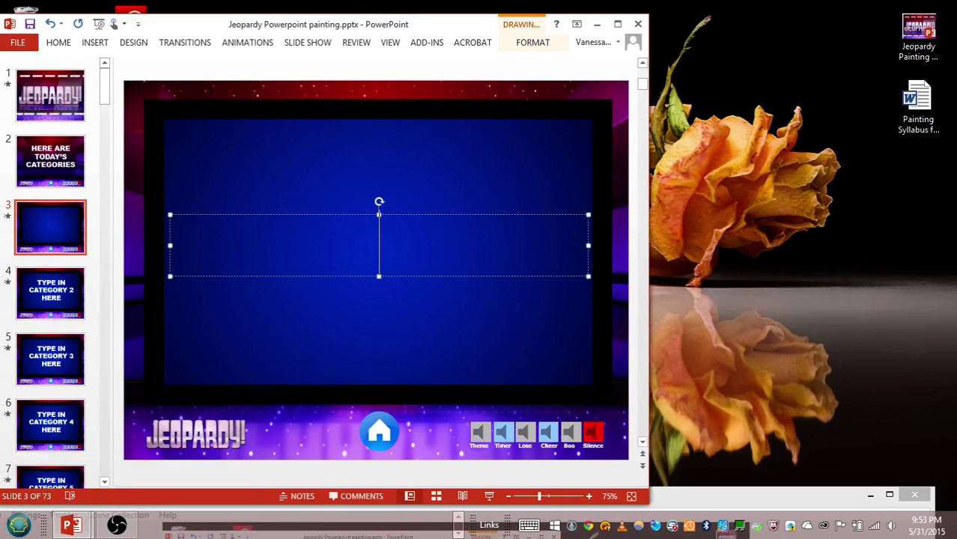
{"action": "double_click", "coordinate": [927, 116]}
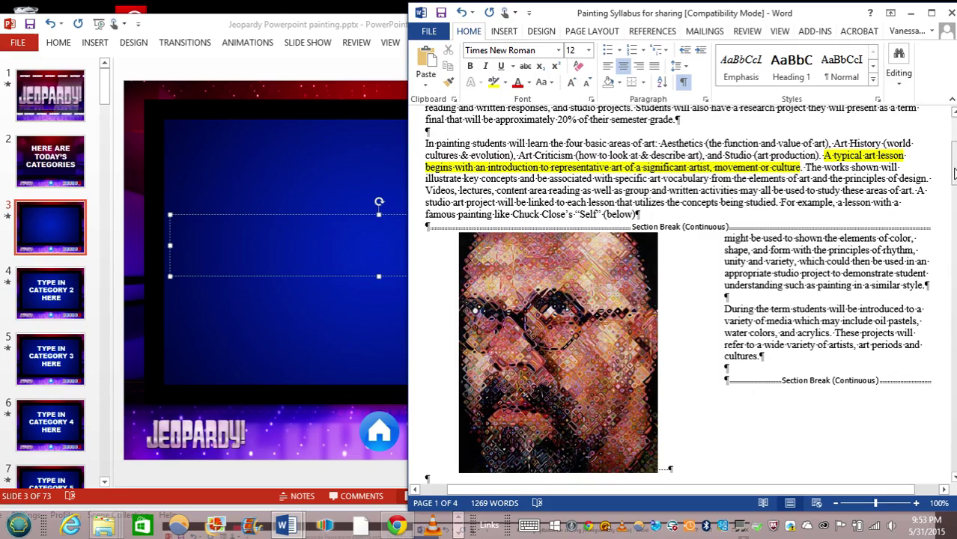
{"action": "left_click_drag", "start_coordinate": [953, 173], "coordinate": [950, 138]}
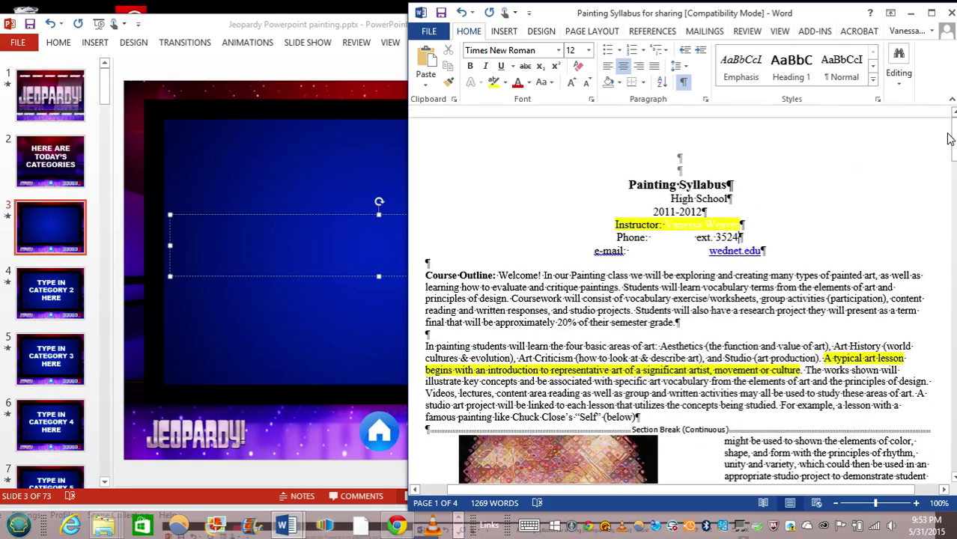
{"action": "mouse_move", "coordinate": [954, 137]}
{"action": "left_mouse_down"}
{"action": "mouse_move", "coordinate": [954, 237]}
{"action": "mouse_move", "coordinate": [952, 140]}
{"action": "left_mouse_up"}
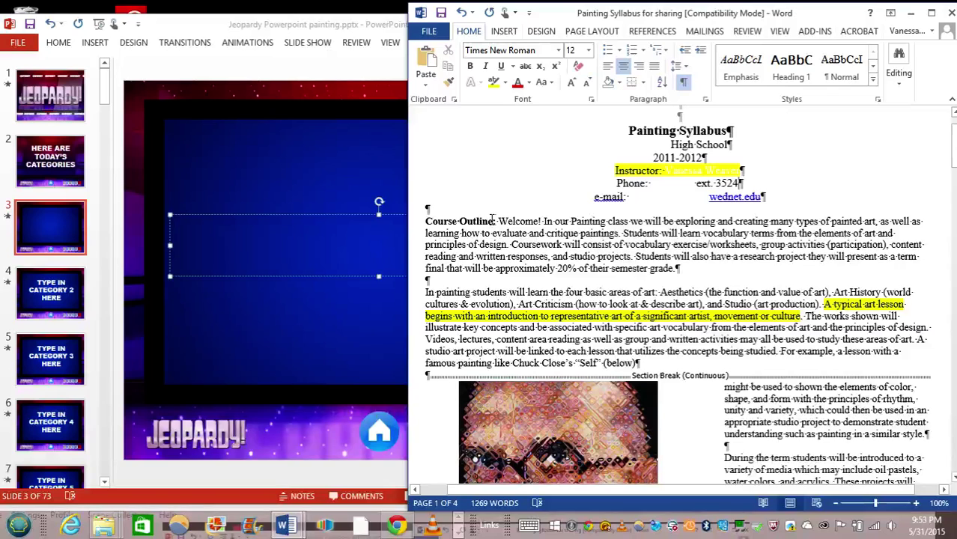
Step: Enter "Course Outline" as the category 1 title in the empty text box on slide 3
{"action": "left_click", "coordinate": [379, 232]}
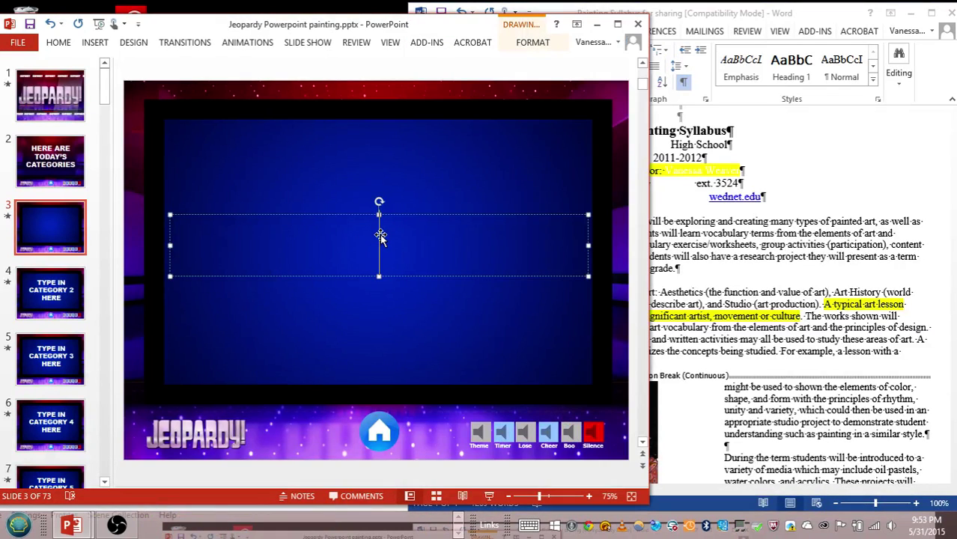
{"action": "type", "text": "Co"}
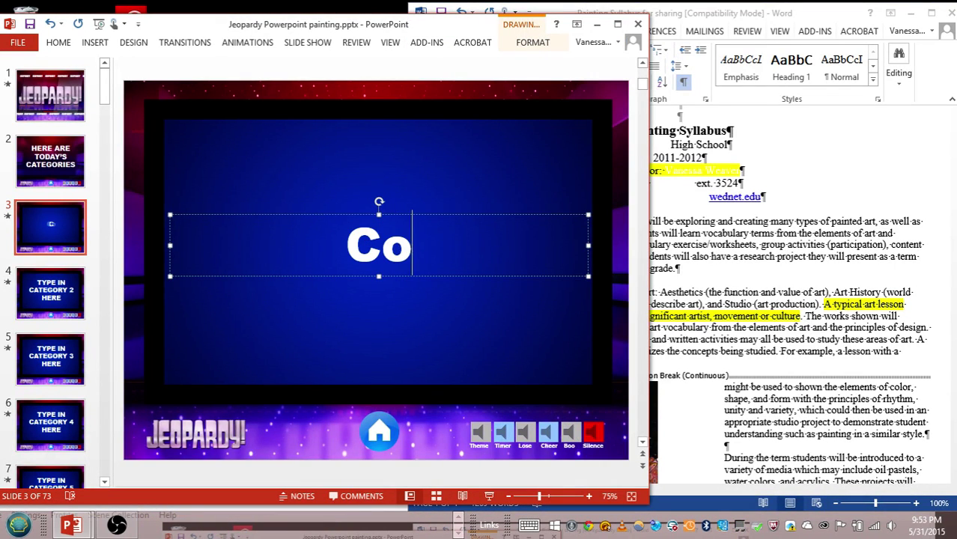
{"action": "type", "text": "urse "}
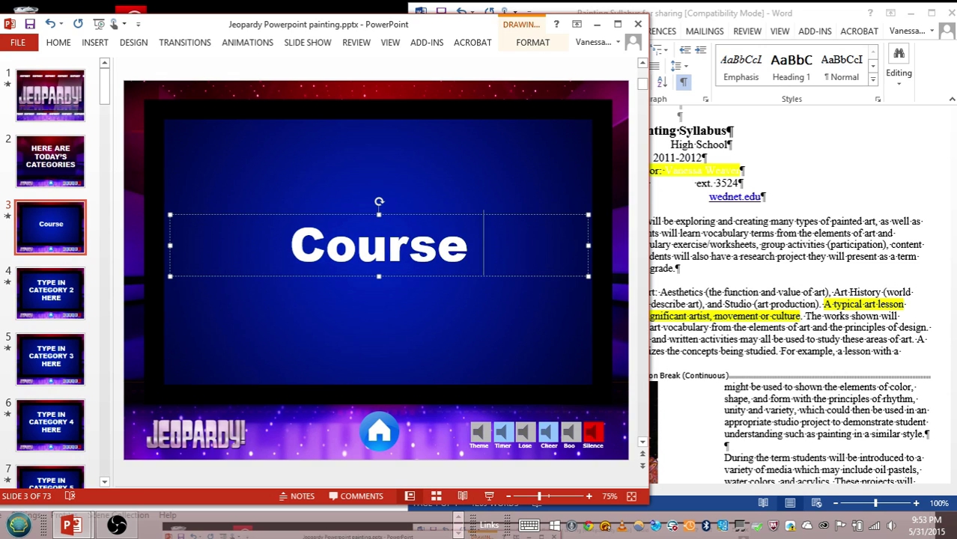
{"action": "type", "text": "Outline"}
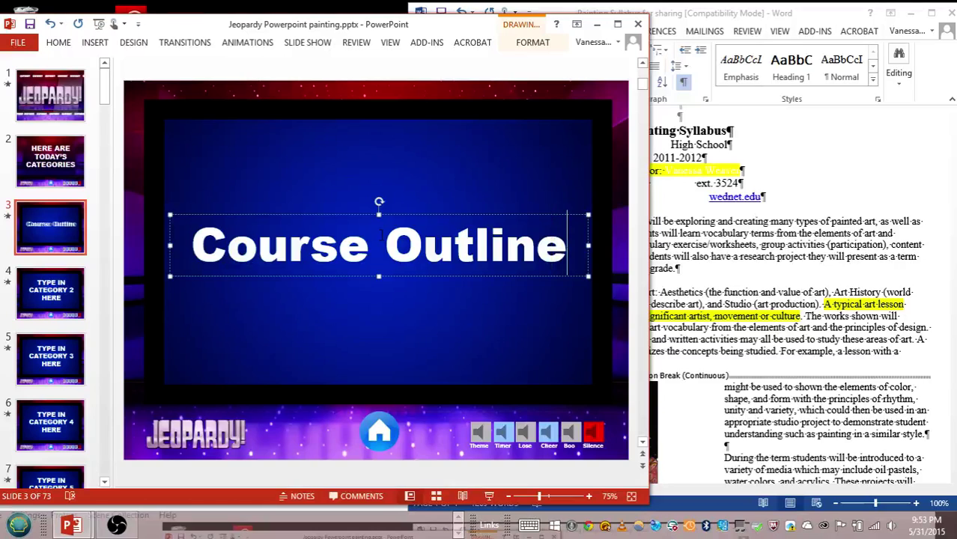
Step: Replace the category 2 placeholder on slide 4 with "Course Goals", taken from the matching section heading in the Word syllabus
{"action": "left_click", "coordinate": [72, 288]}
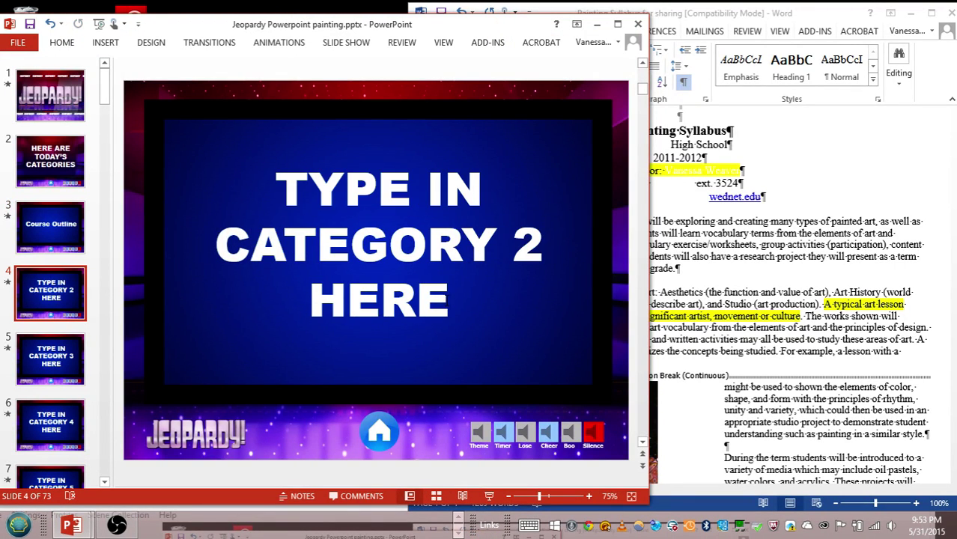
{"action": "triple_click", "coordinate": [370, 229]}
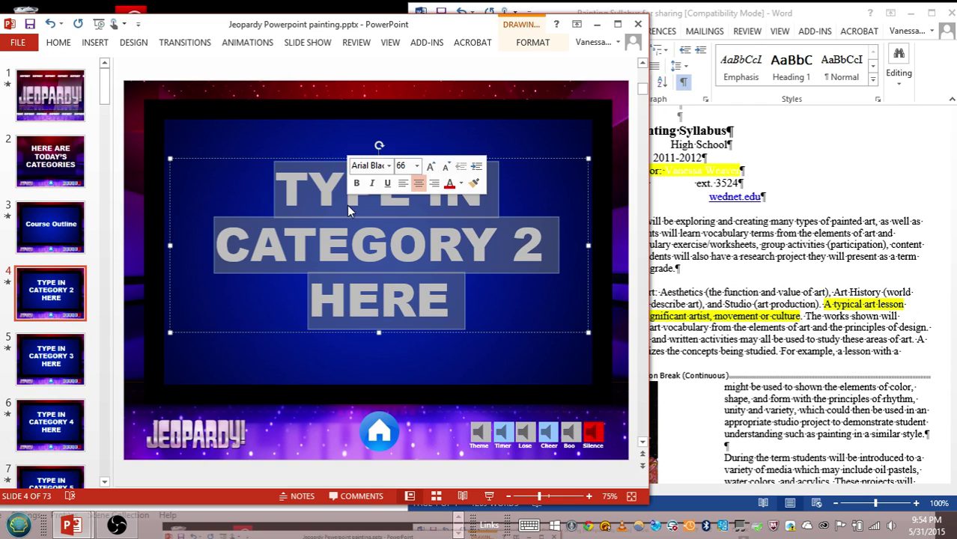
{"action": "key", "text": "Delete"}
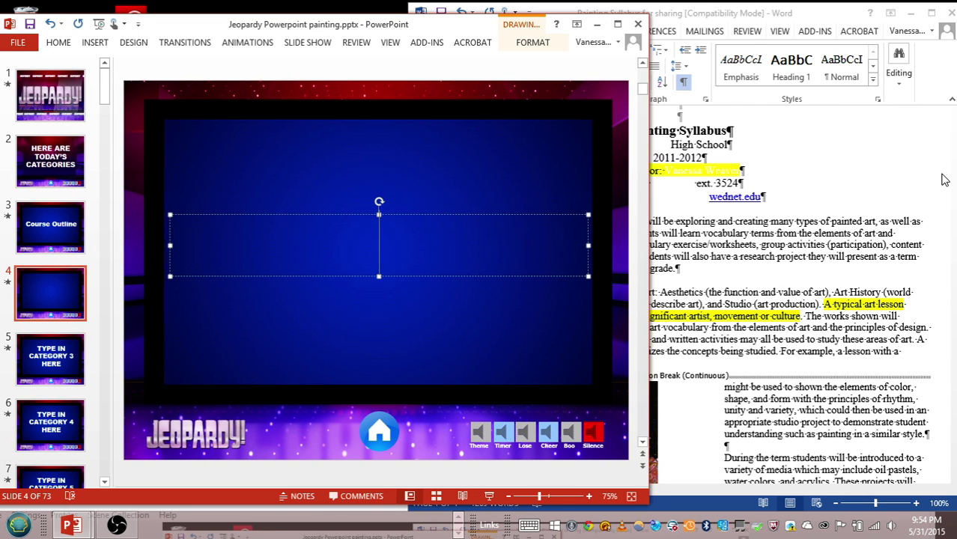
{"action": "left_click", "coordinate": [942, 180]}
{"action": "left_click_drag", "start_coordinate": [953, 127], "coordinate": [953, 197]}
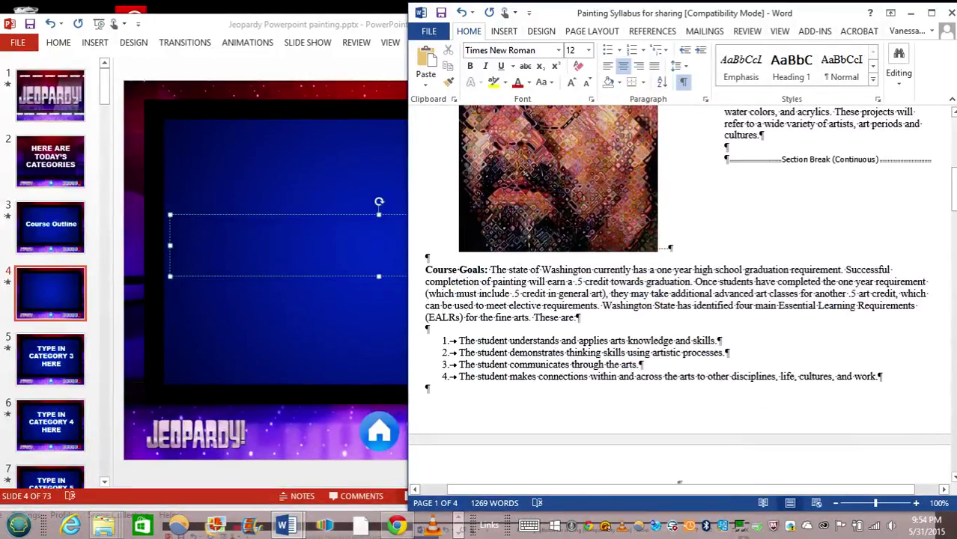
{"action": "left_click", "coordinate": [366, 262]}
{"action": "type", "text": "C"}
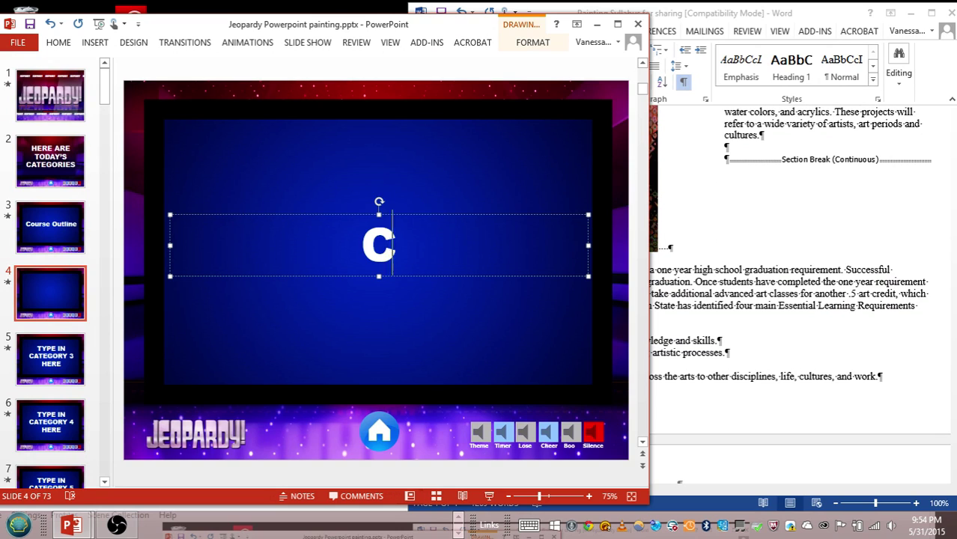
{"action": "type", "text": "ourse"}
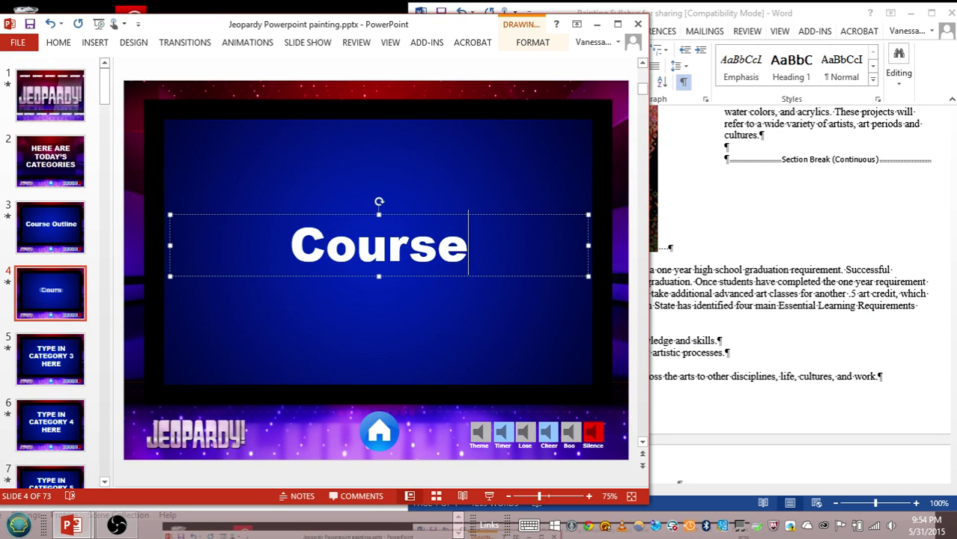
{"action": "type", "text": " Goals"}
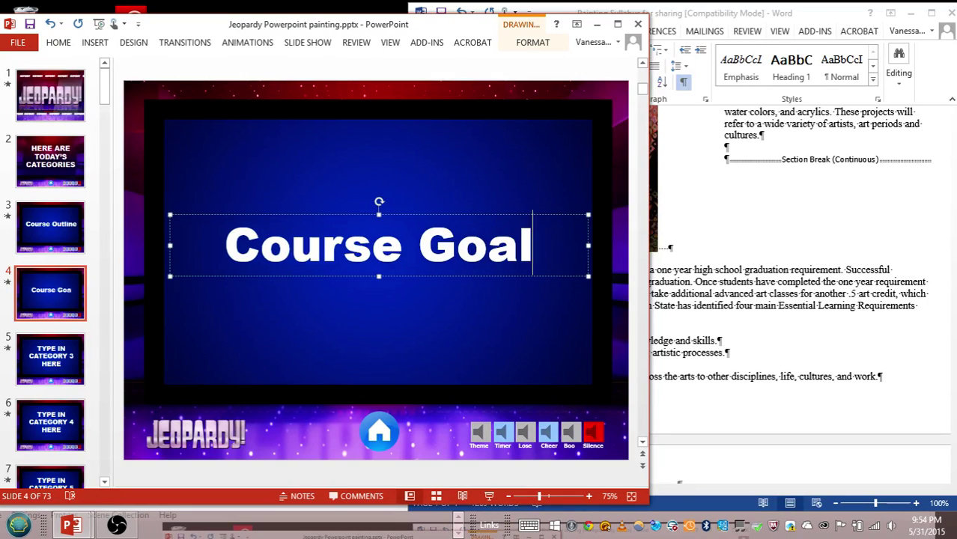